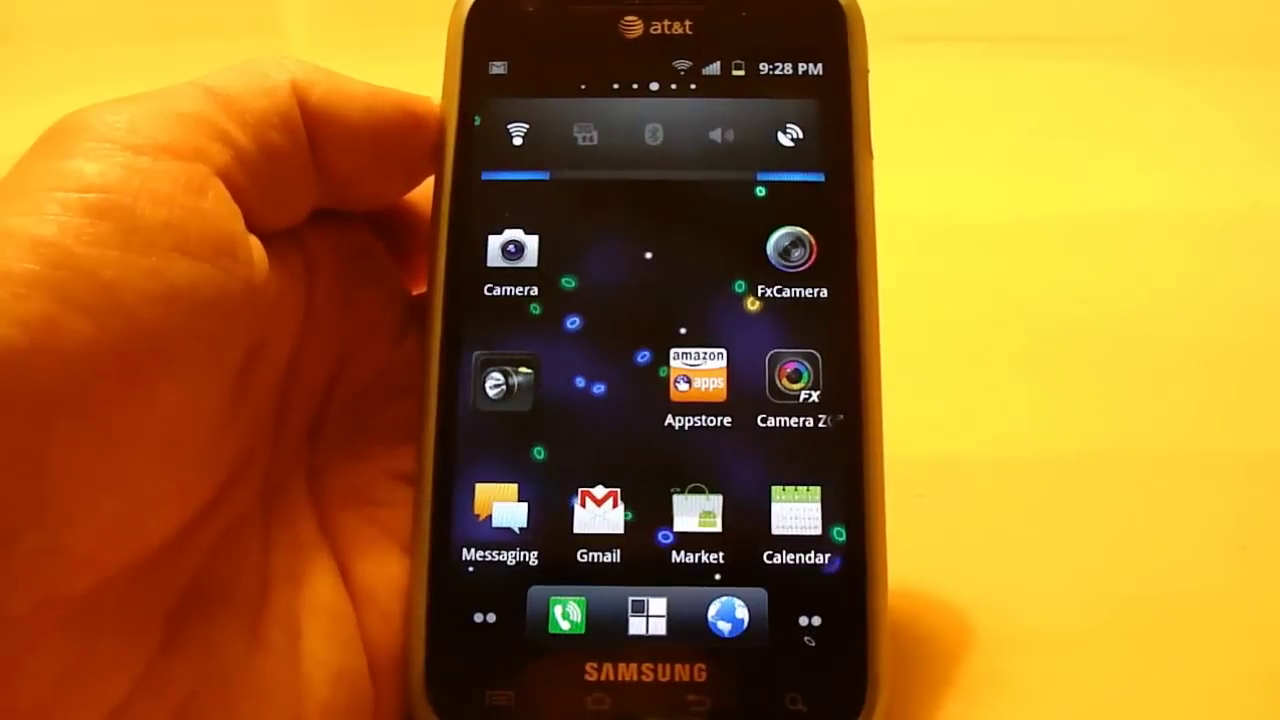
From the home screen menu, go to Settings > Applications > Development.
key("Menu")
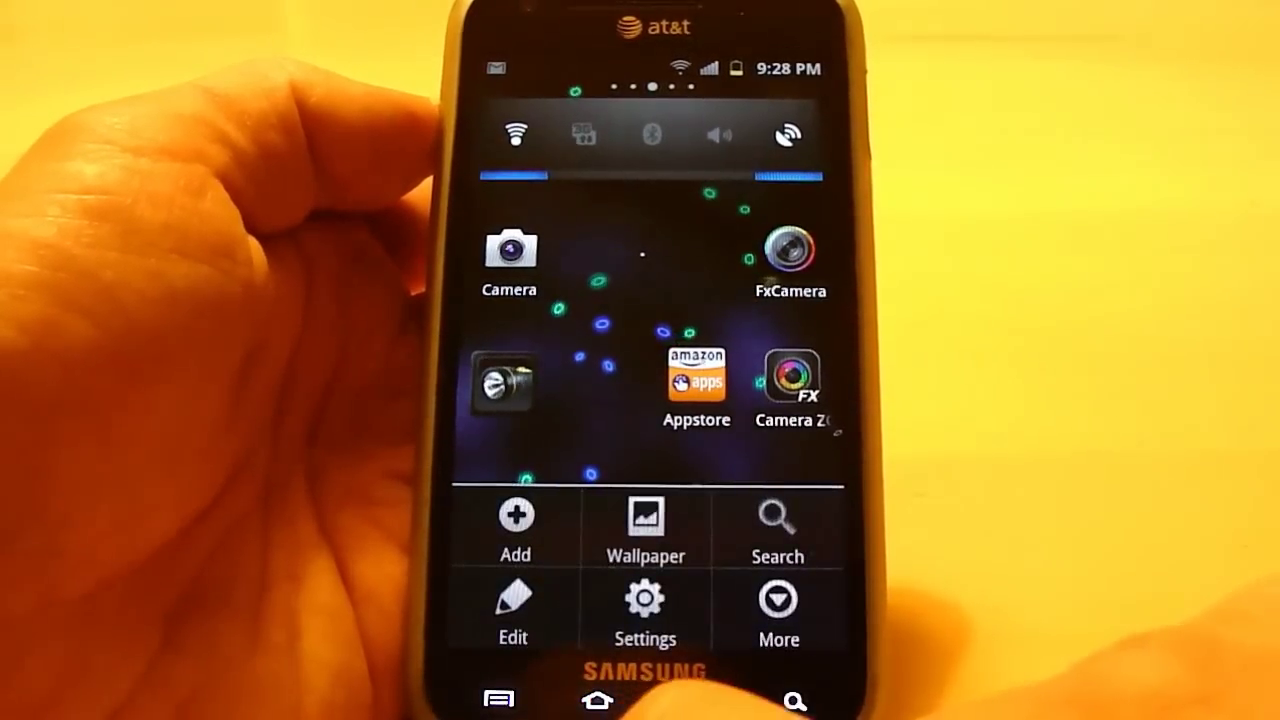
left_click(645, 605)
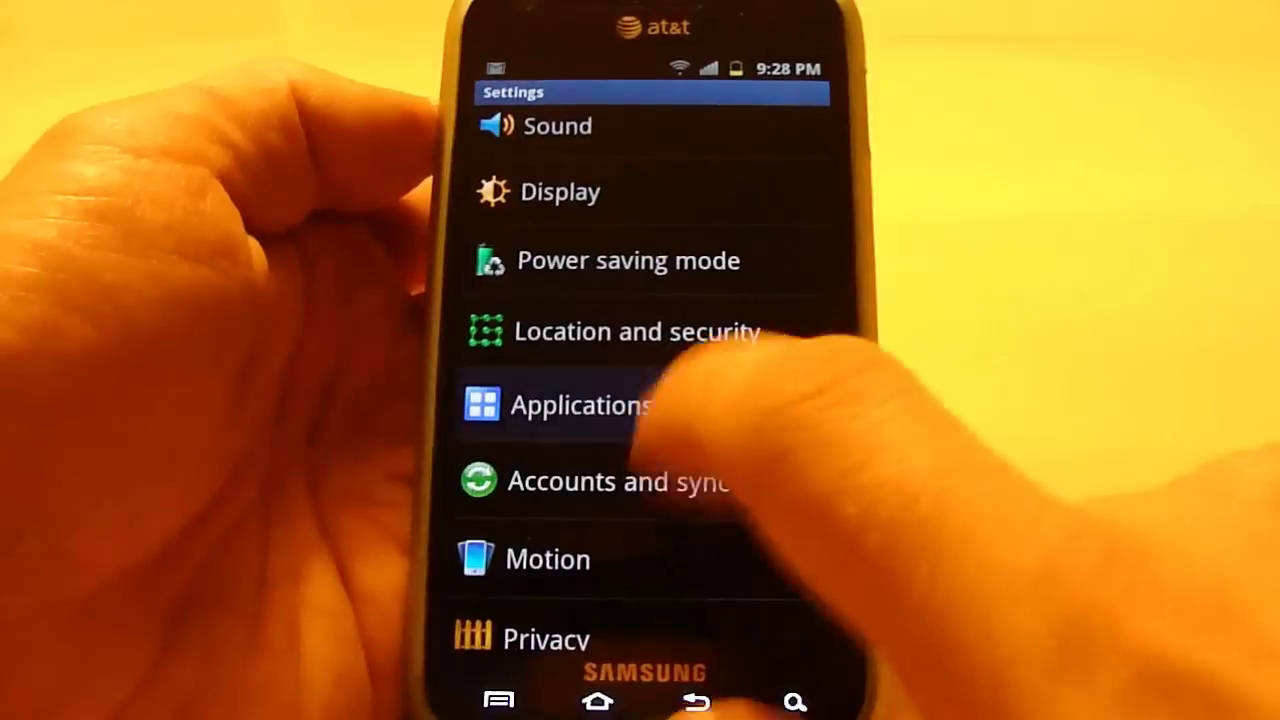
left_click(680, 404)
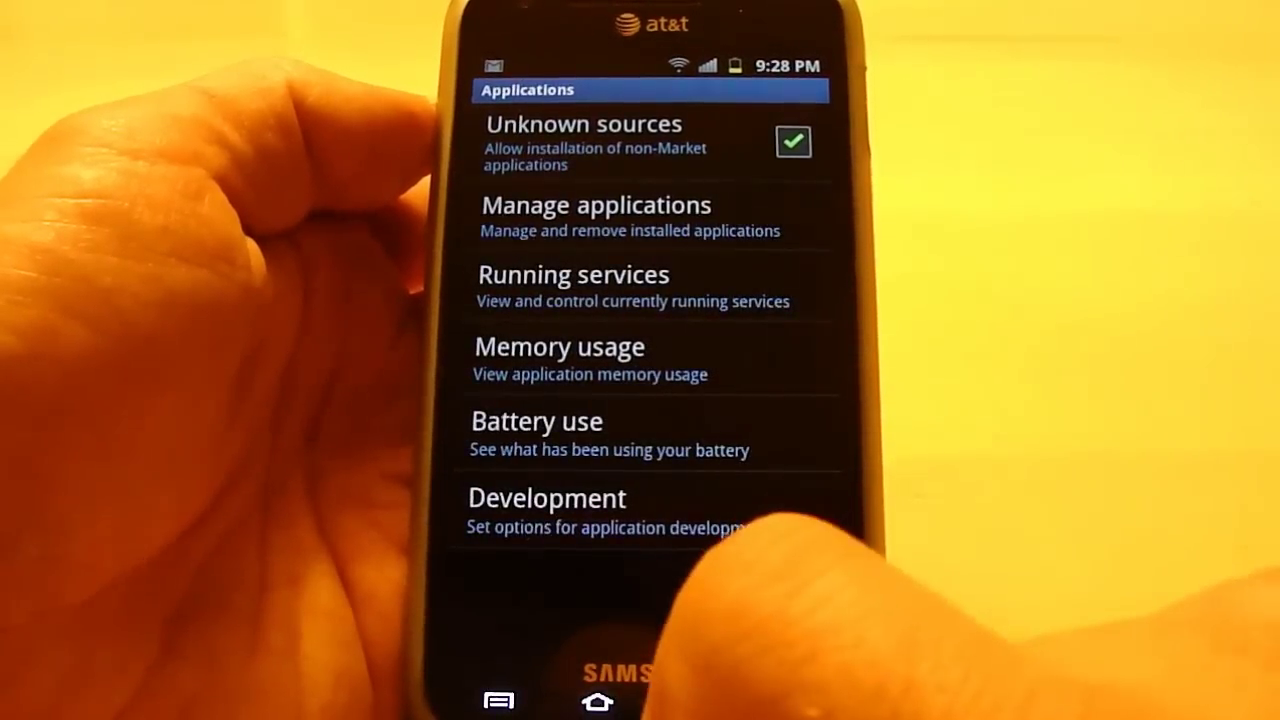
left_click(560, 510)
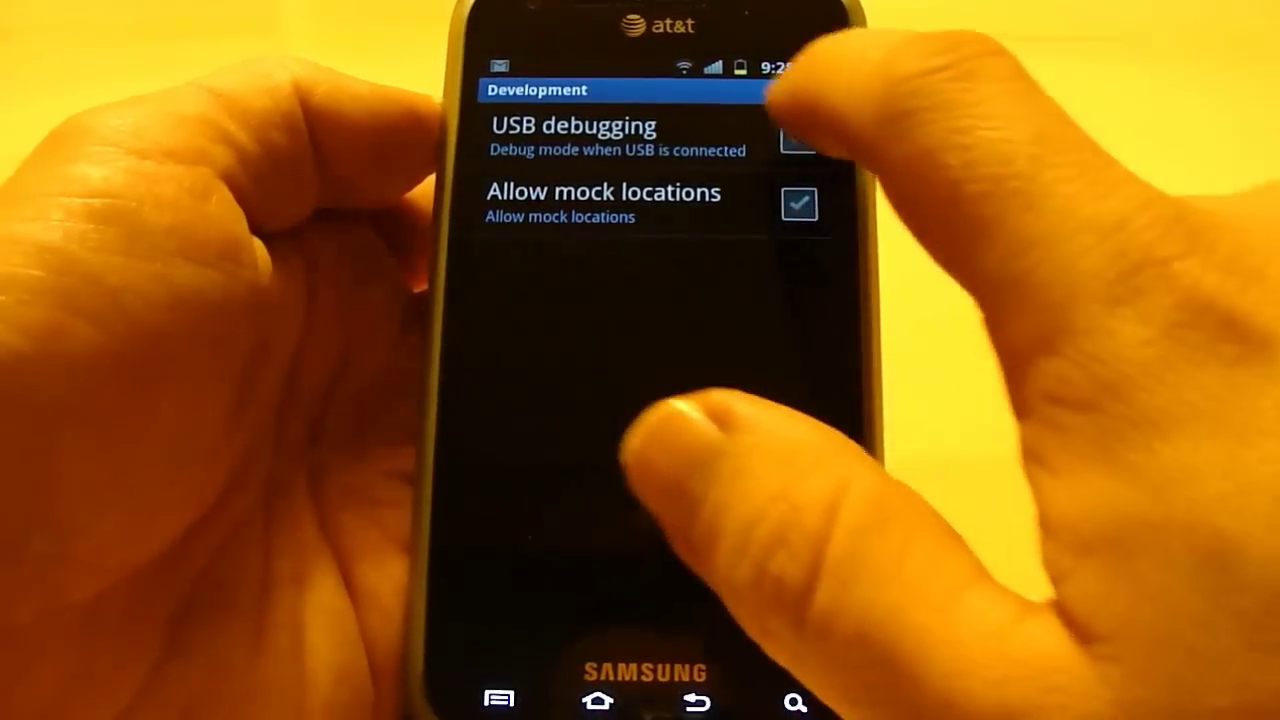
Check USB debugging and accept the Allow USB debugging? warning with Yes.
left_click(798, 138)
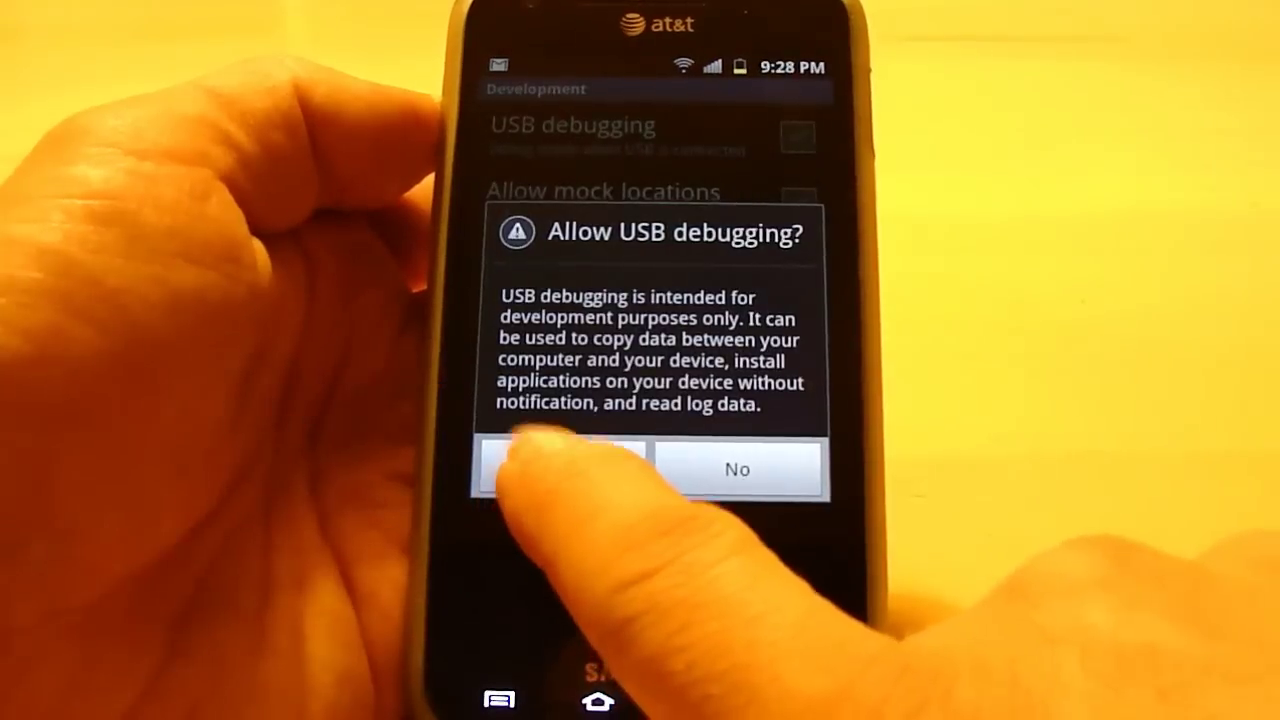
left_click(563, 465)
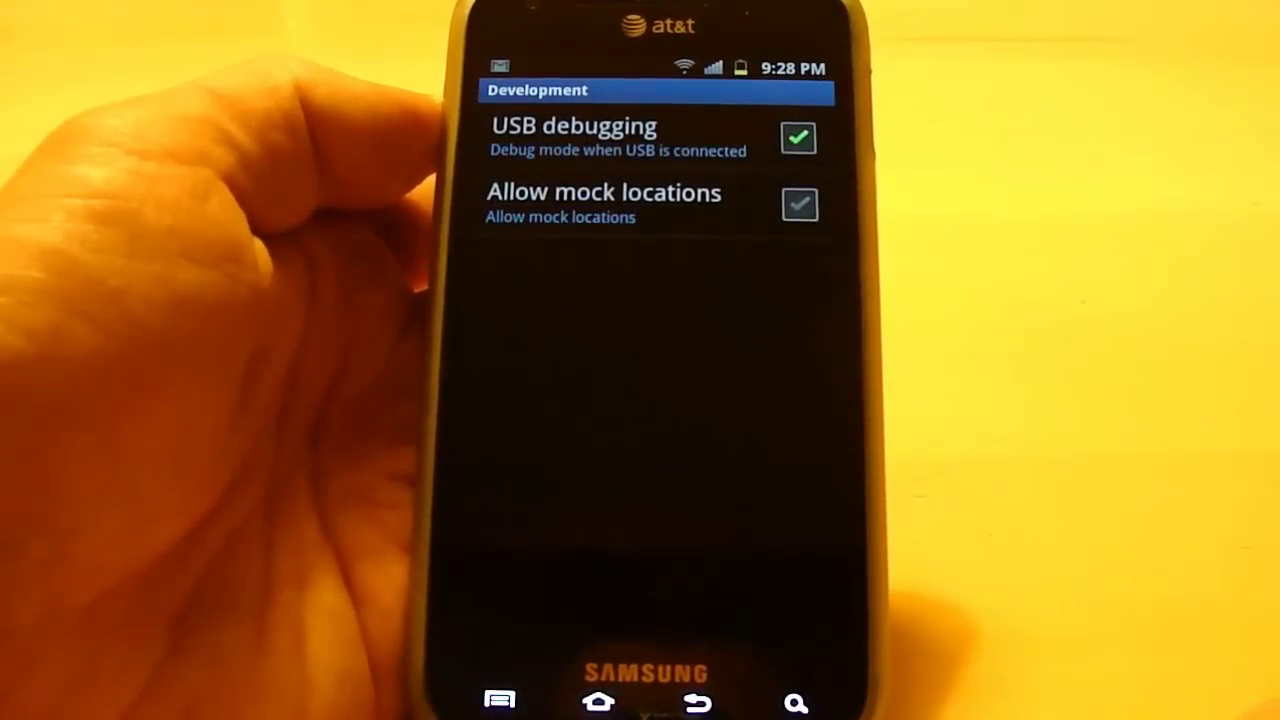
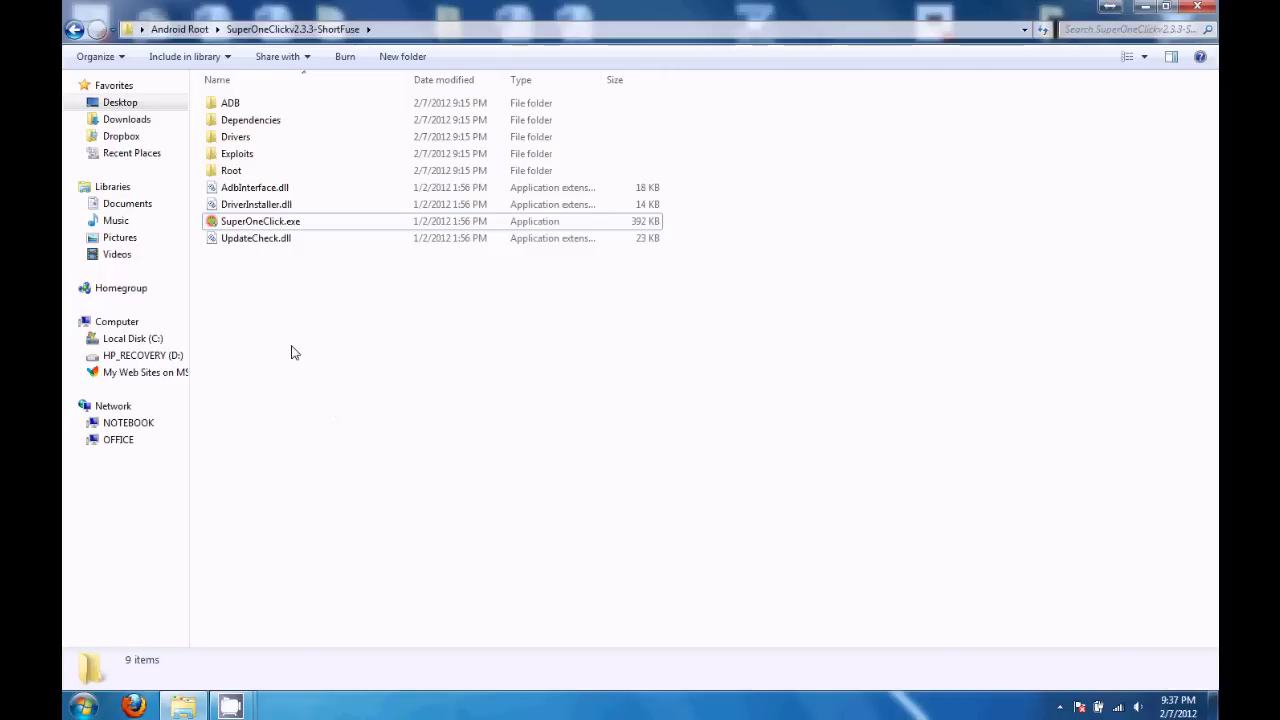
Run SuperOneClick.exe from the SuperOneClickv2.3.3-ShortFuse folder as administrator.
right_click(272, 231)
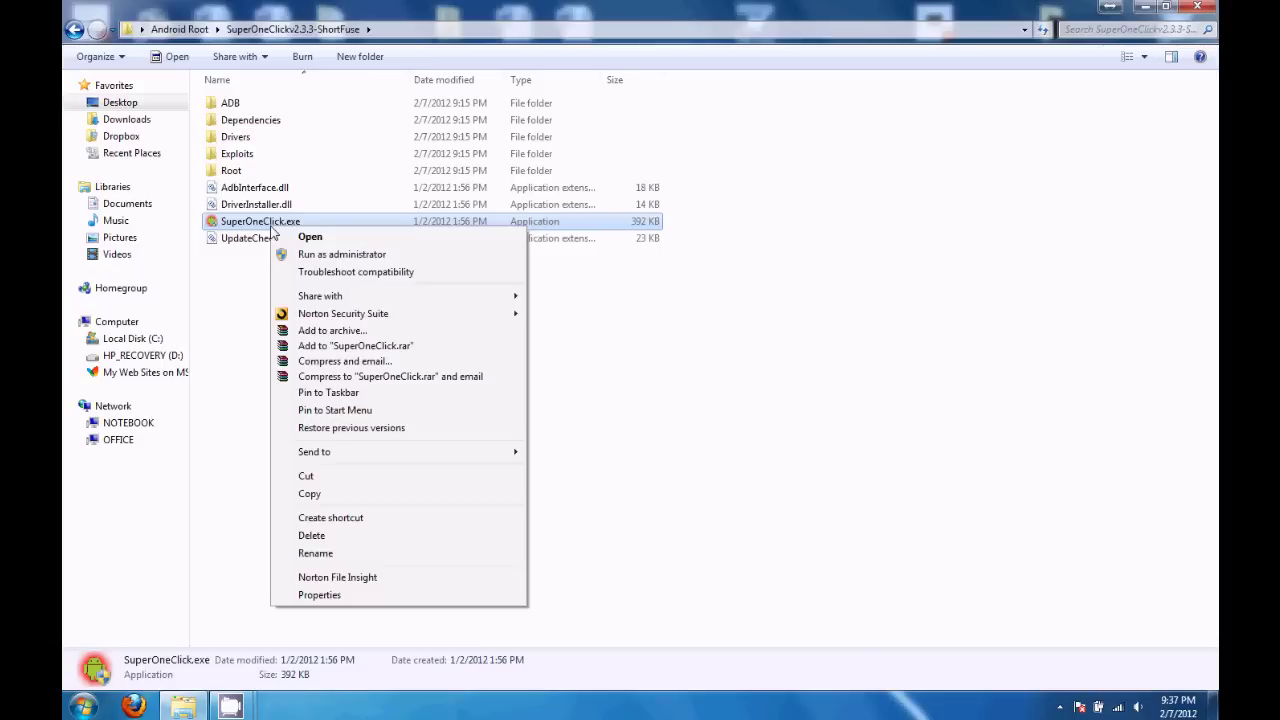
left_click(309, 256)
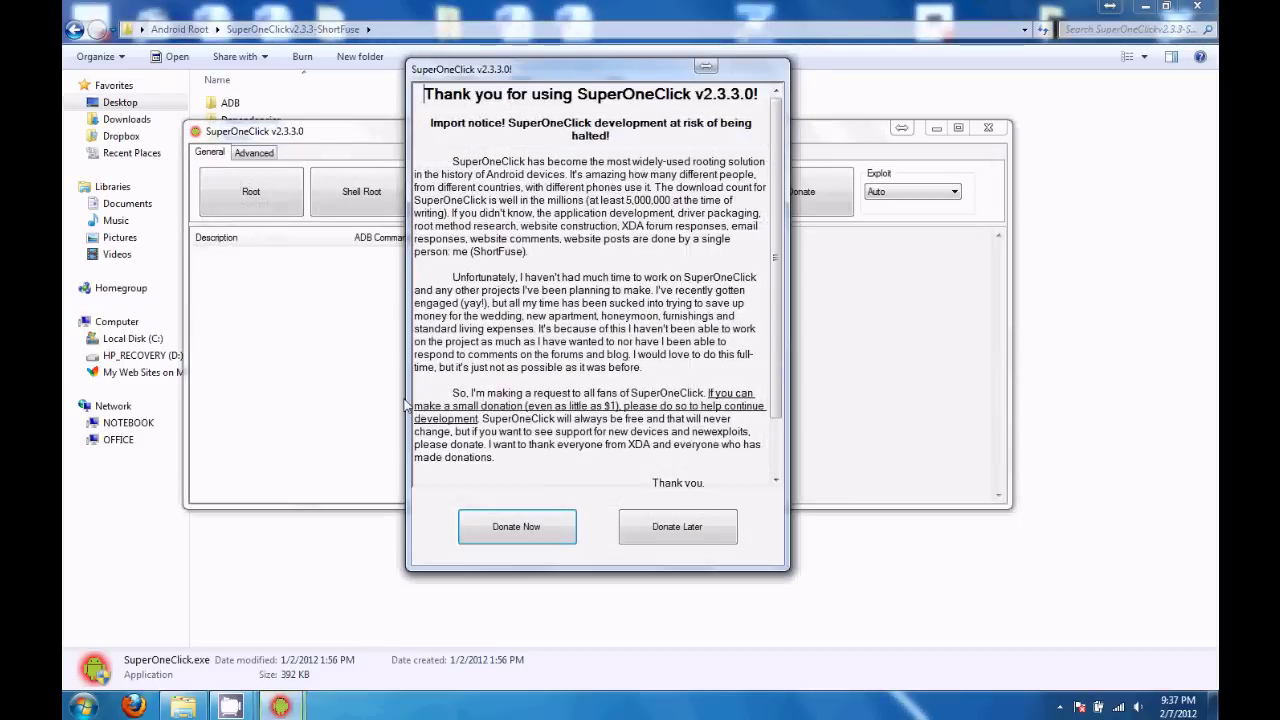
Dismiss the donation notice with Donate Later to reveal the General tab.
left_click(661, 531)
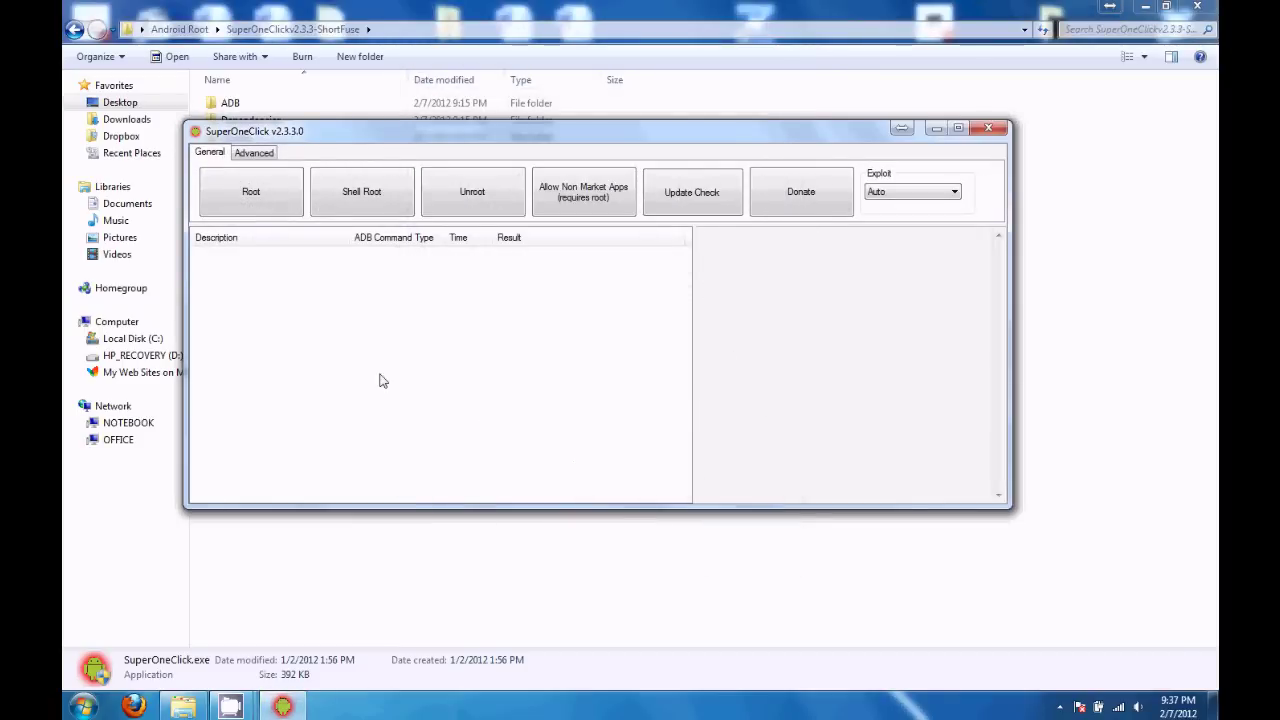
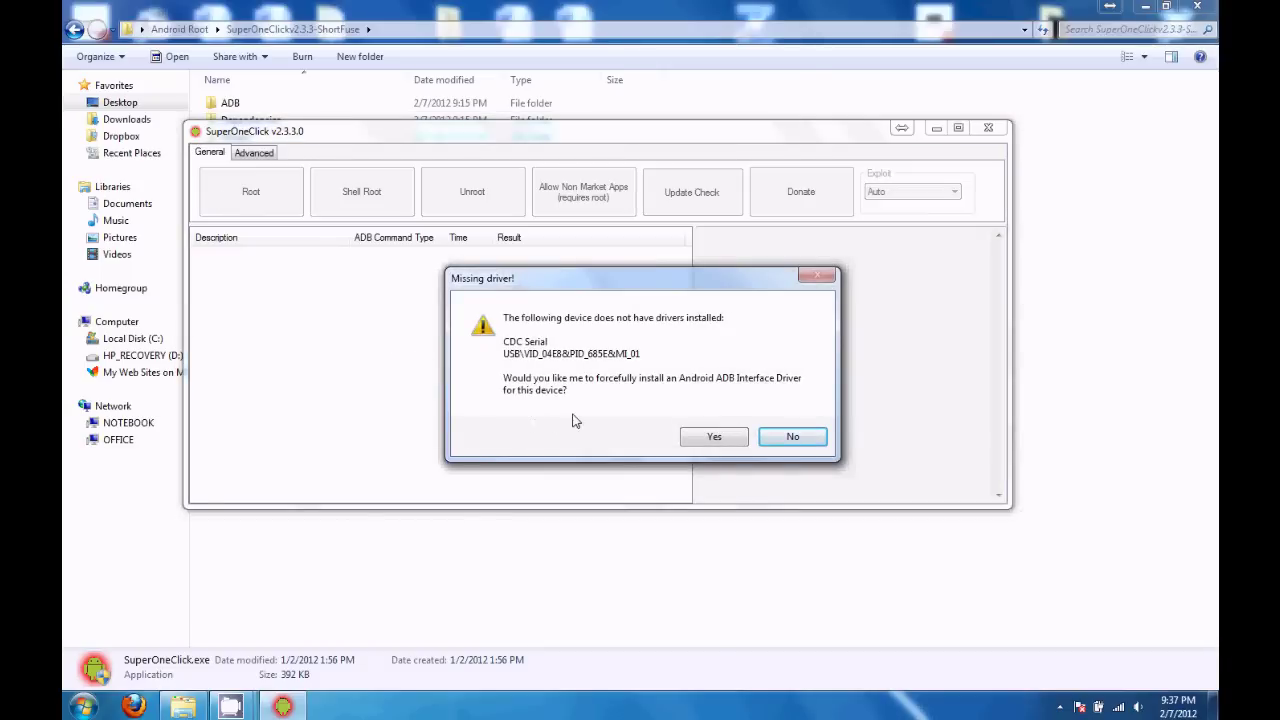
Accept installing the missing Android ADB Interface Driver and confirm it so the shell-rooting steps run.
left_click(705, 441)
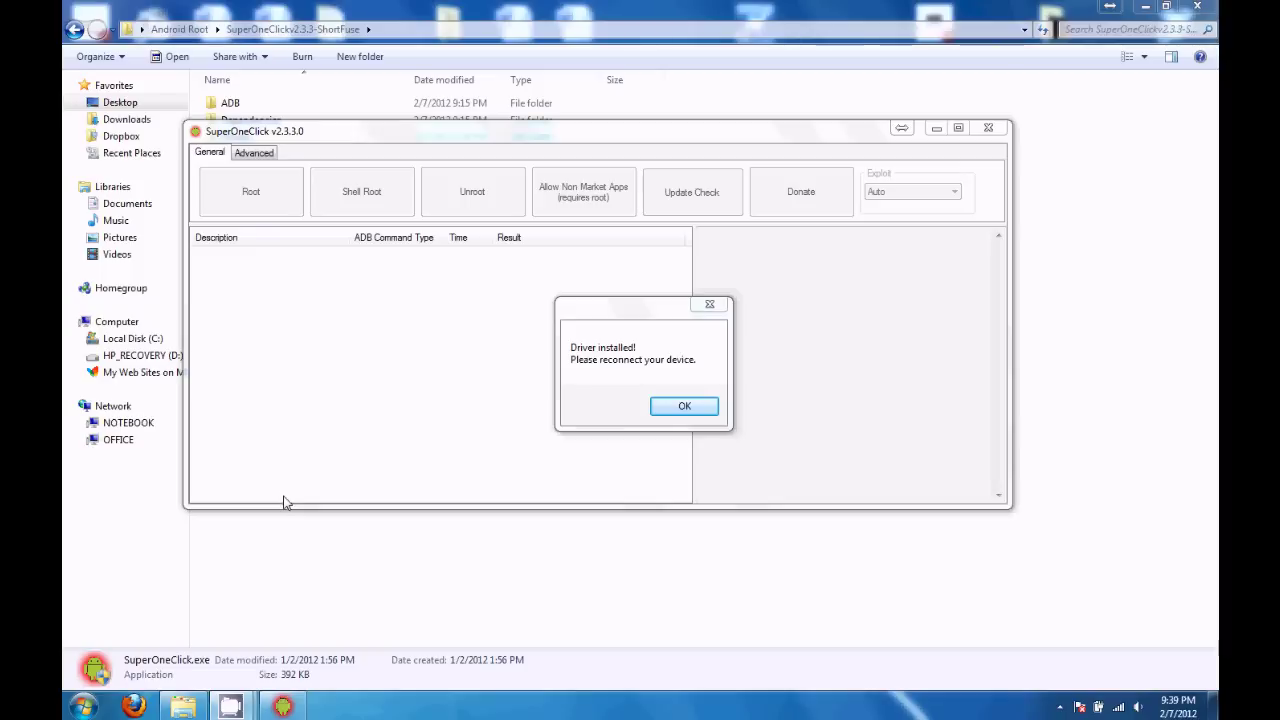
left_click(700, 407)
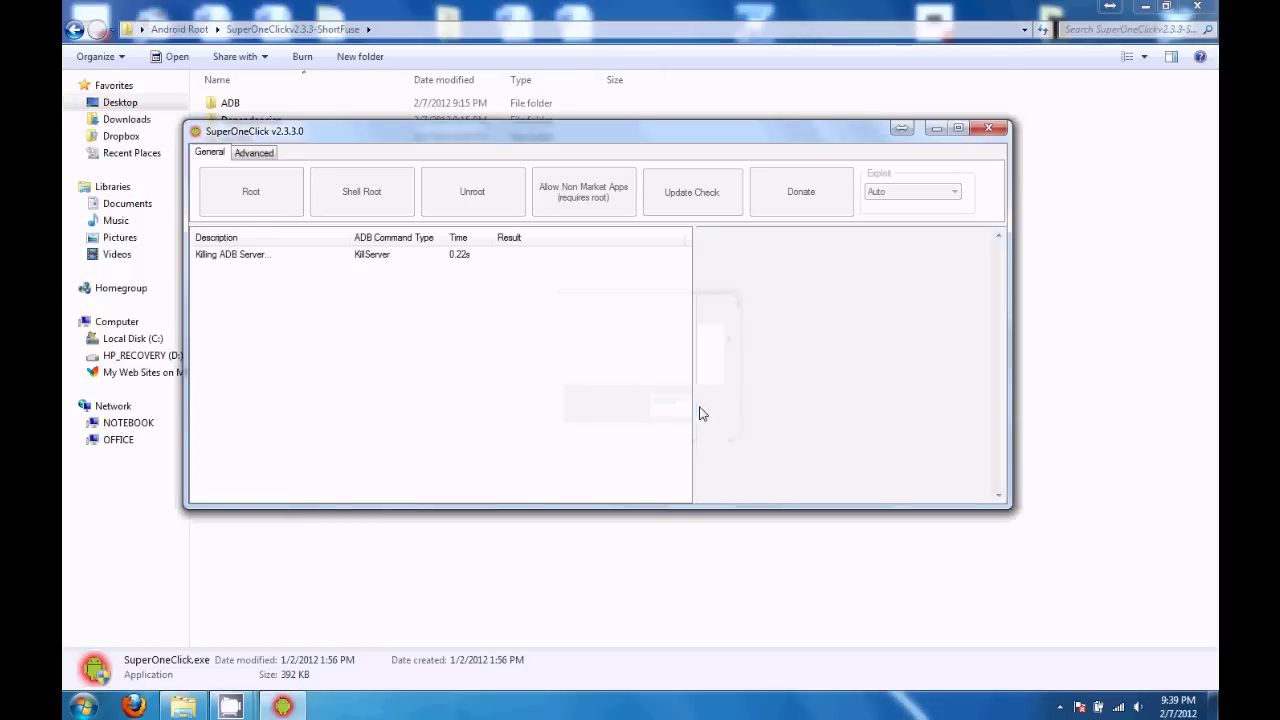
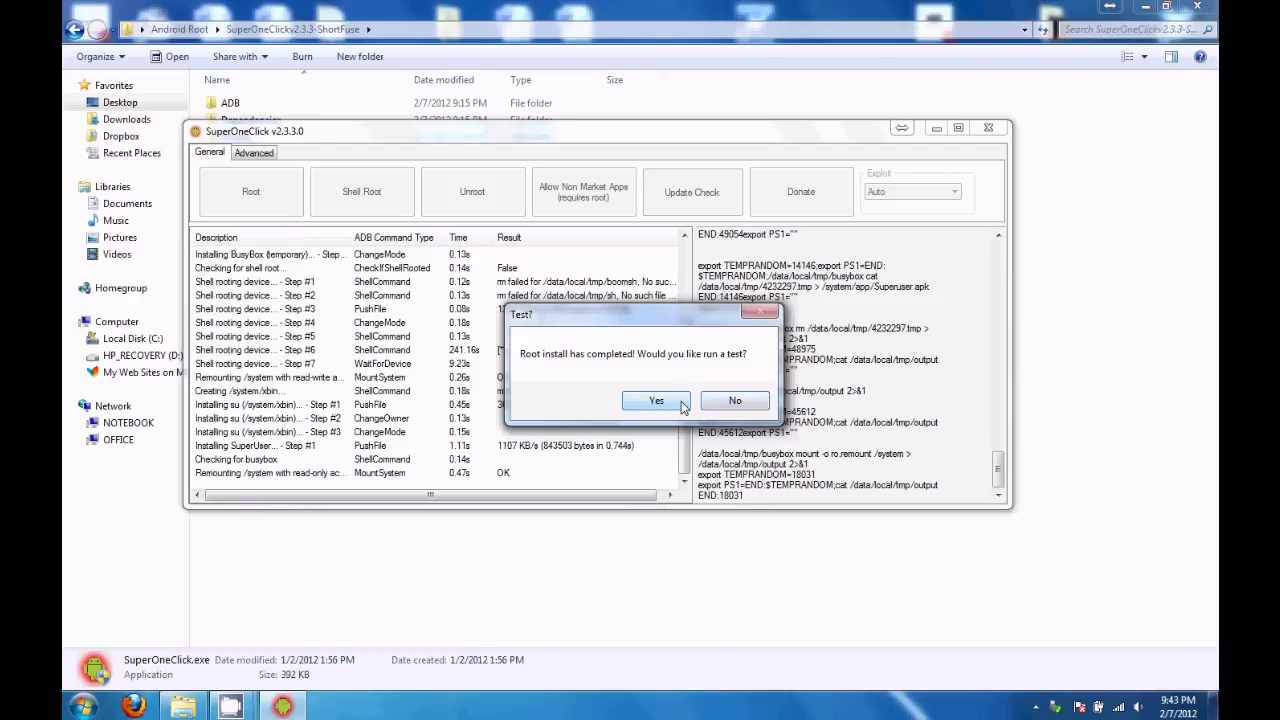
Confirm the root test and acknowledge the Testing notice so SuperOneClick reports the phone rooted.
left_click(656, 402)
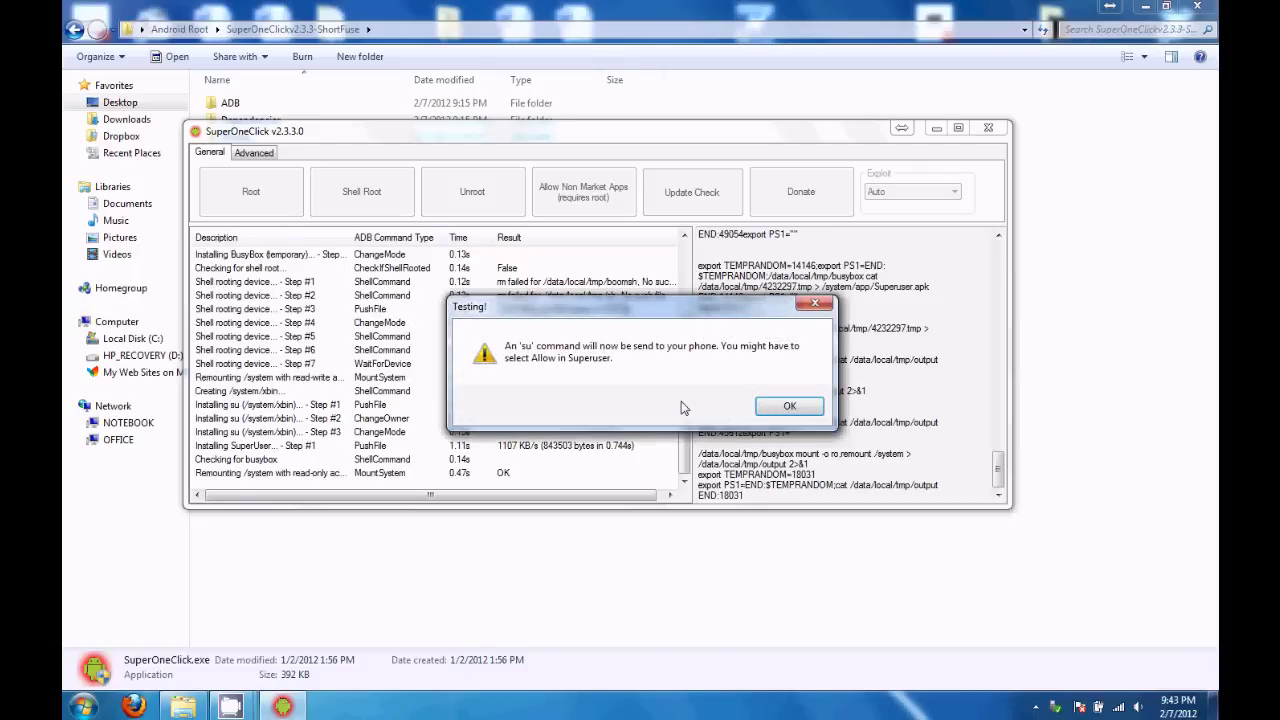
left_click(789, 407)
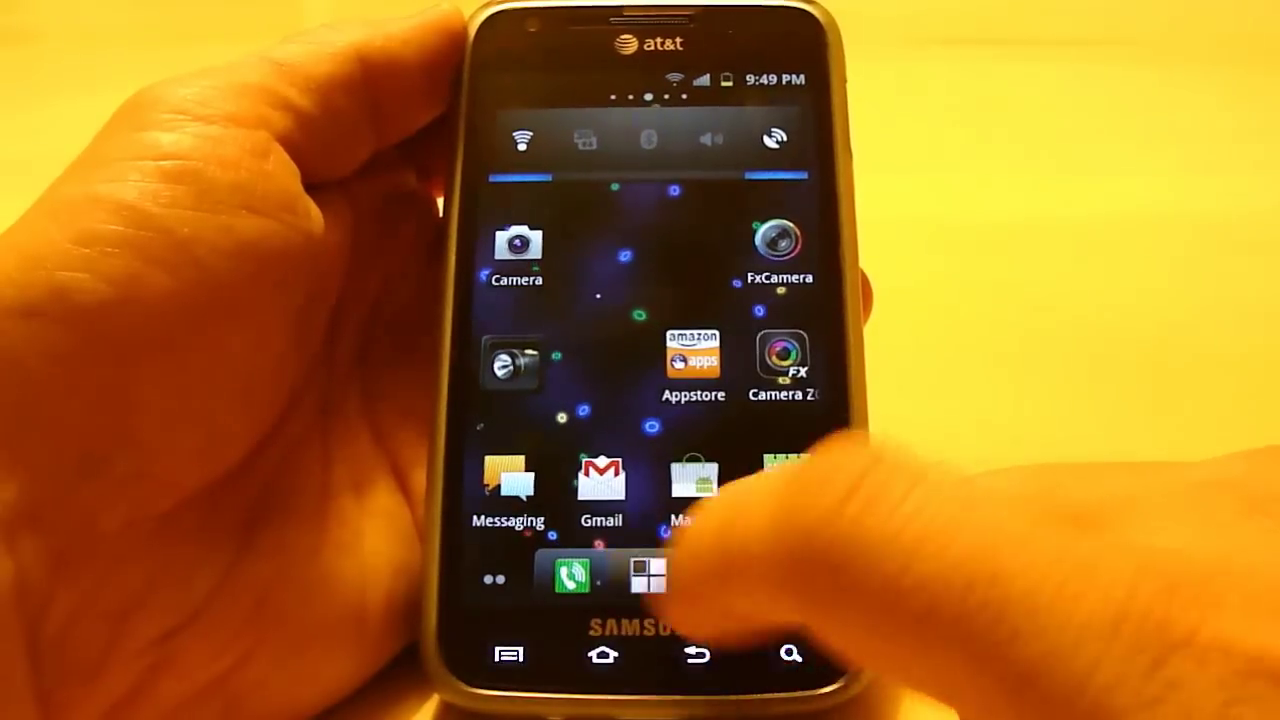
Open the Android app drawer and scroll through the apps to find Superuser.
left_click(648, 575)
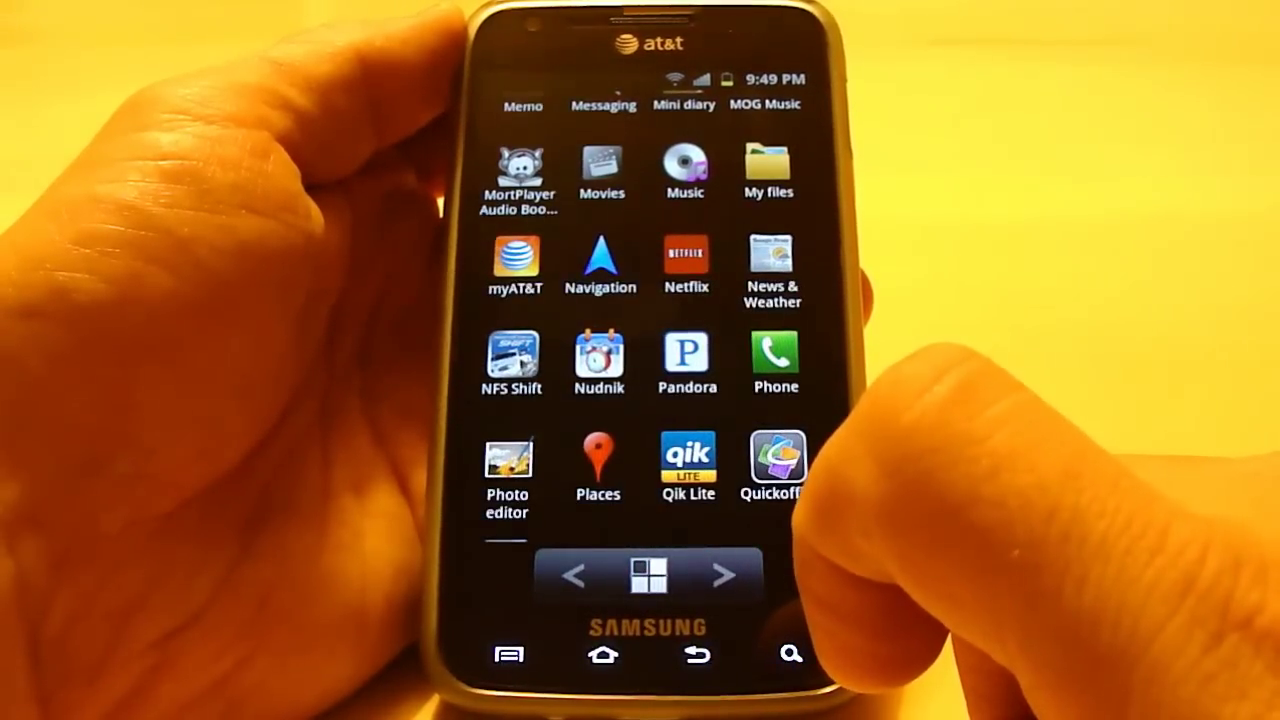
left_click_drag(729, 457, 829, 114)
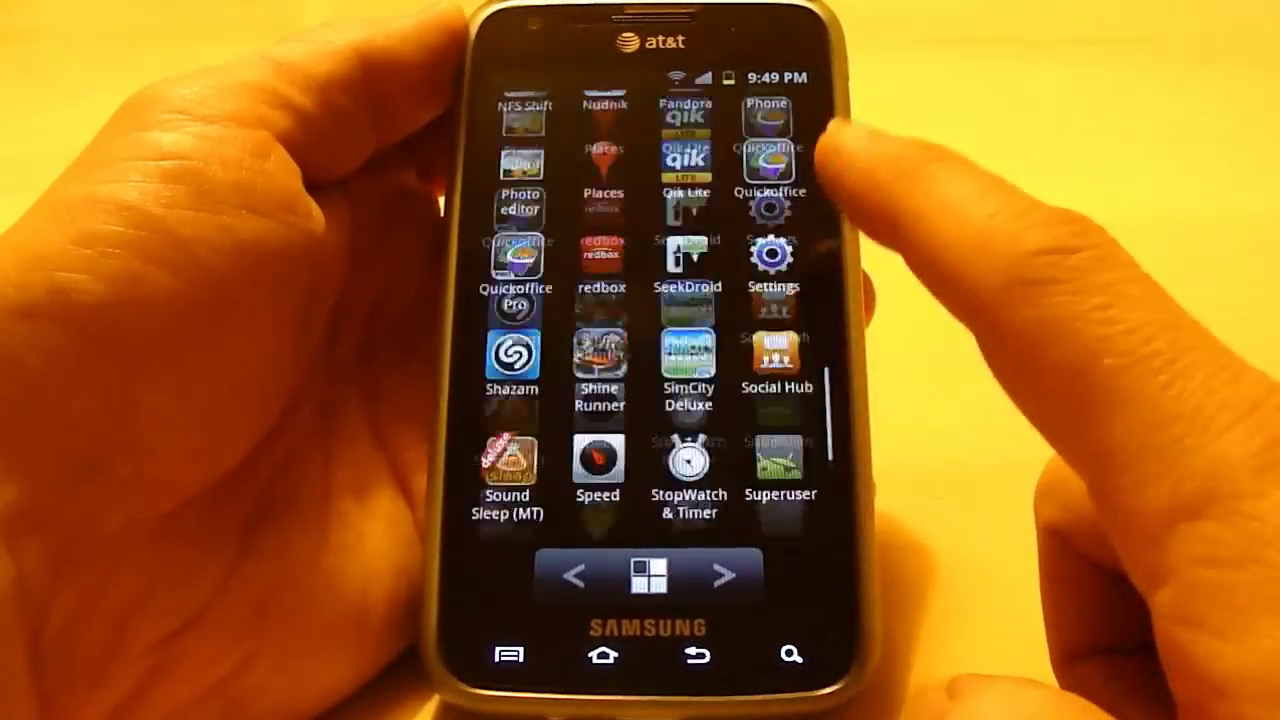
left_click_drag(722, 405, 728, 440)
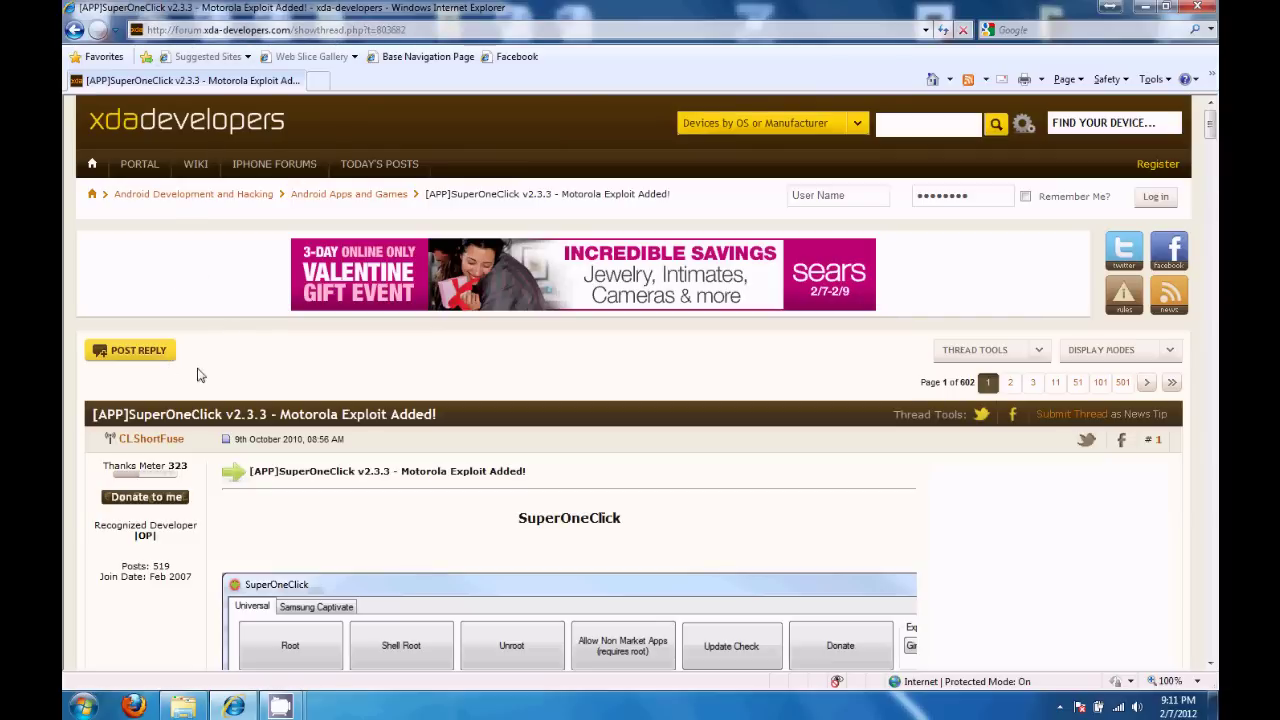
scroll(255, 375, "down", 3)
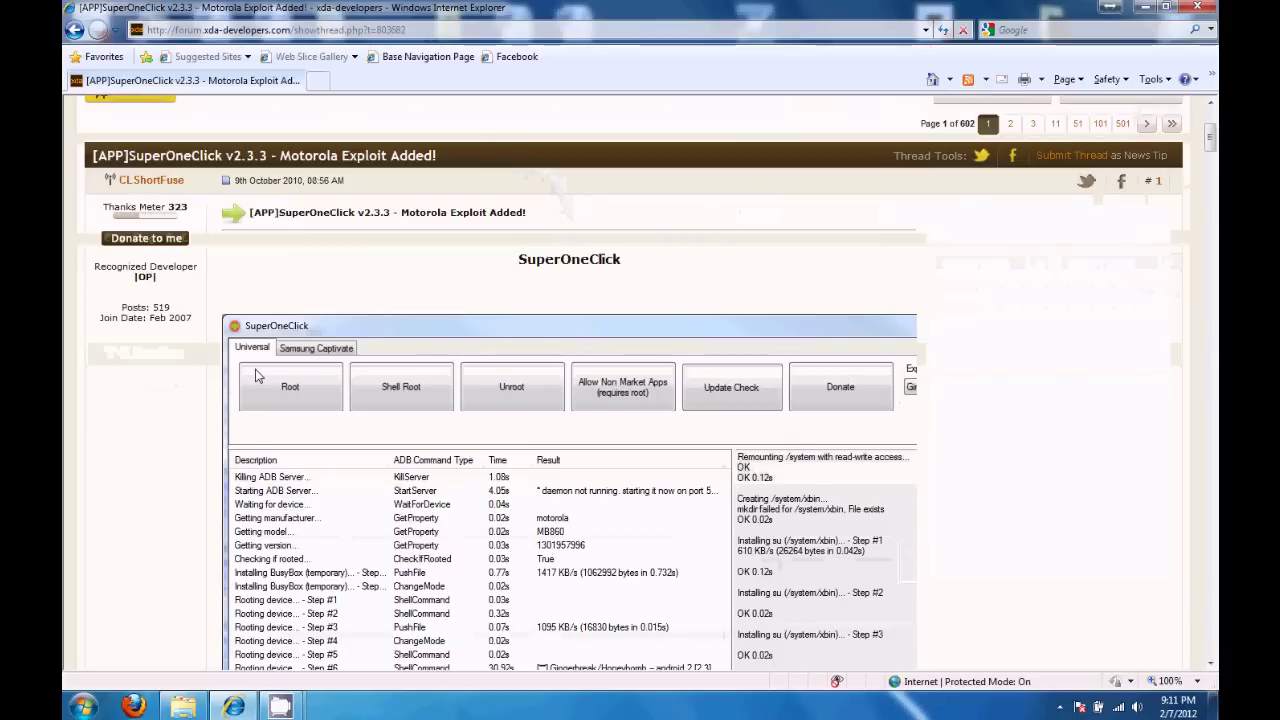
scroll(256, 375, "down", 2)
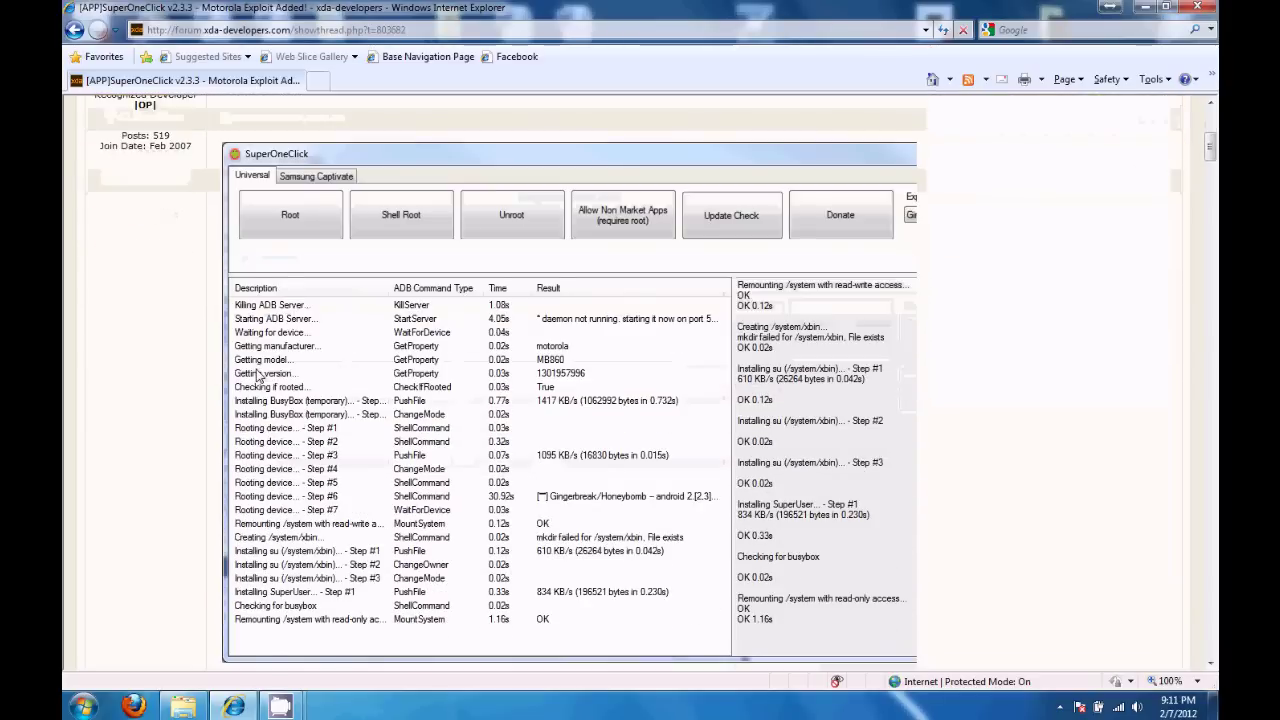
scroll(257, 375, "down", 2)
scroll(257, 375, "down", 2)
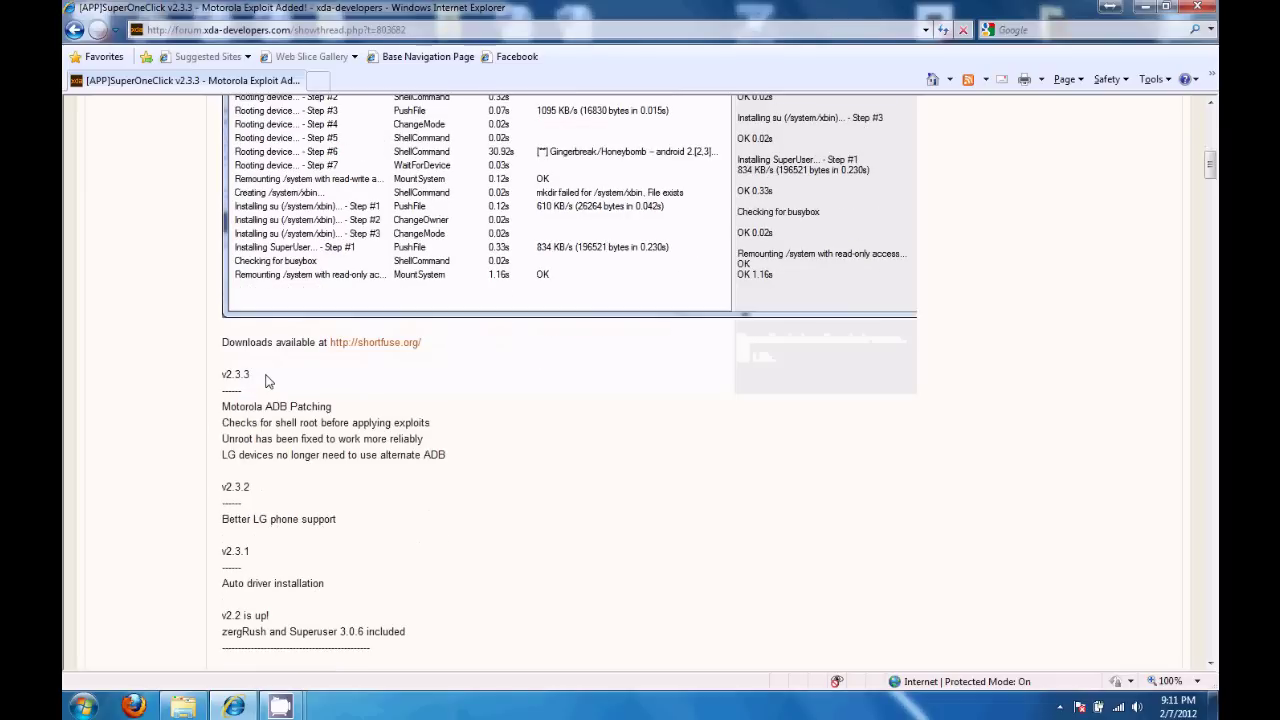
Follow the shortfuse.org link through to the SuperOneClick v2.3.3 Deposit Files download page.
left_click(392, 344)
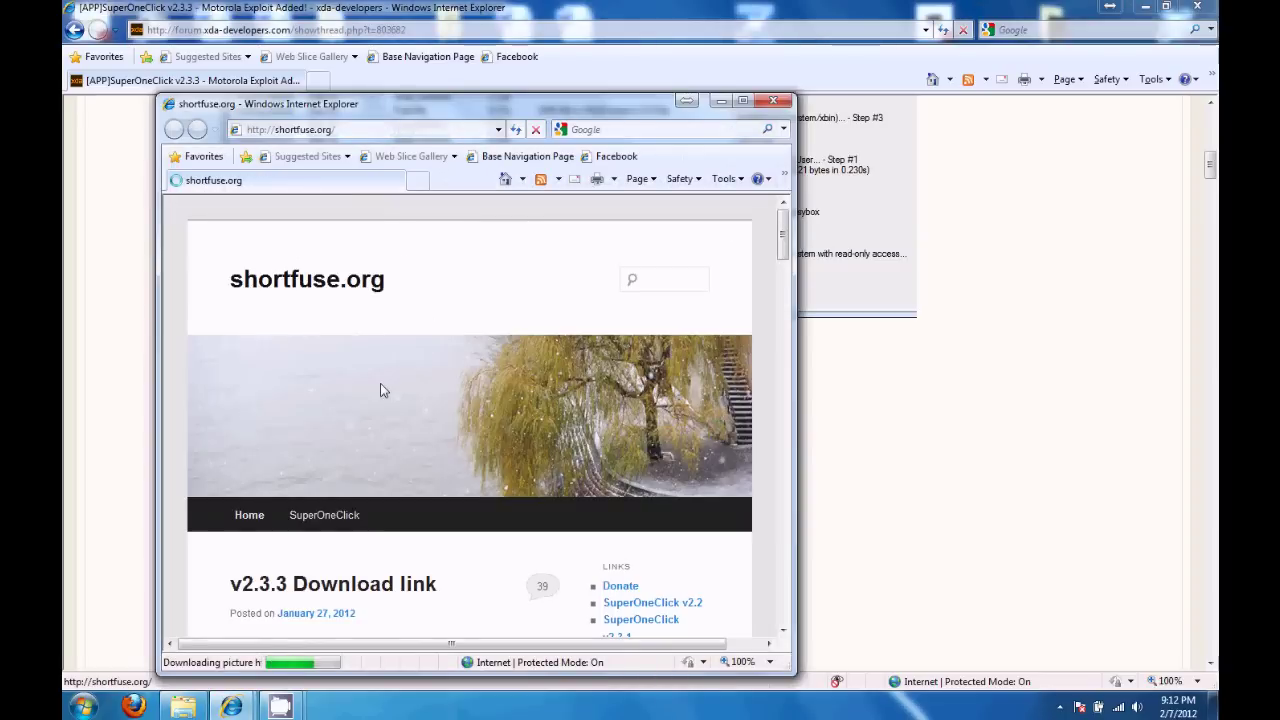
scroll(314, 368, "down", 3)
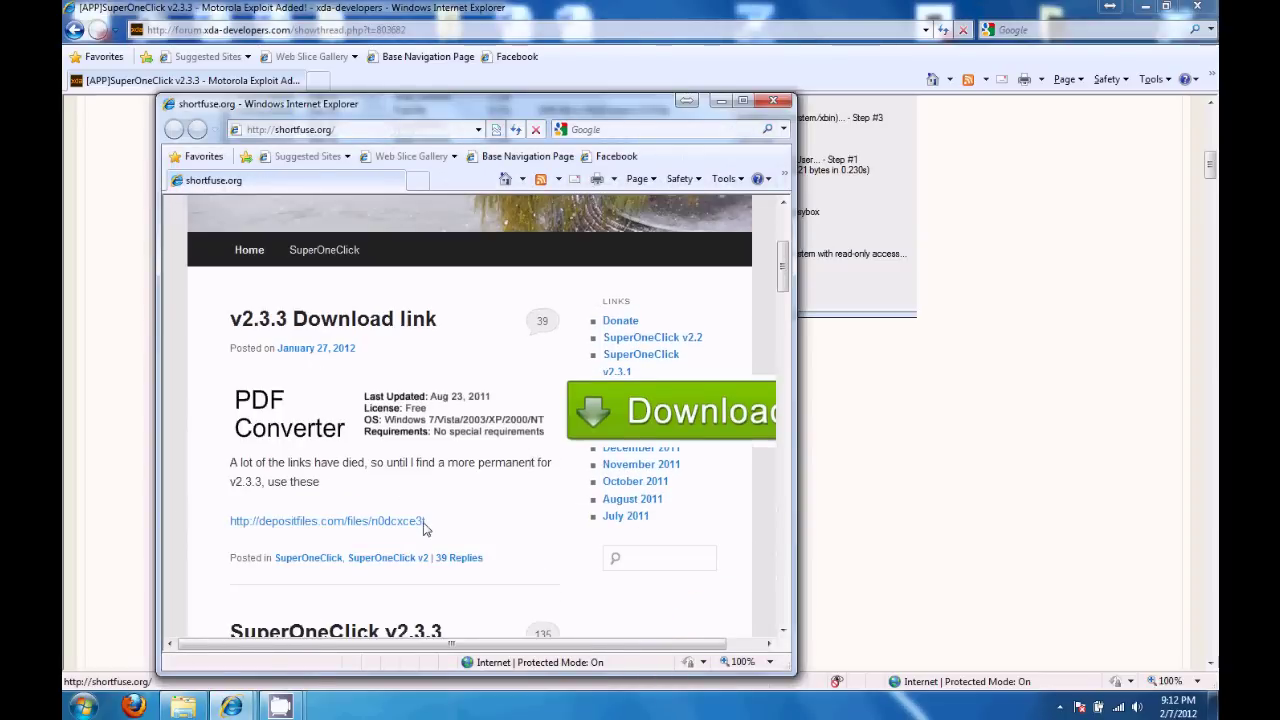
left_click(354, 521)
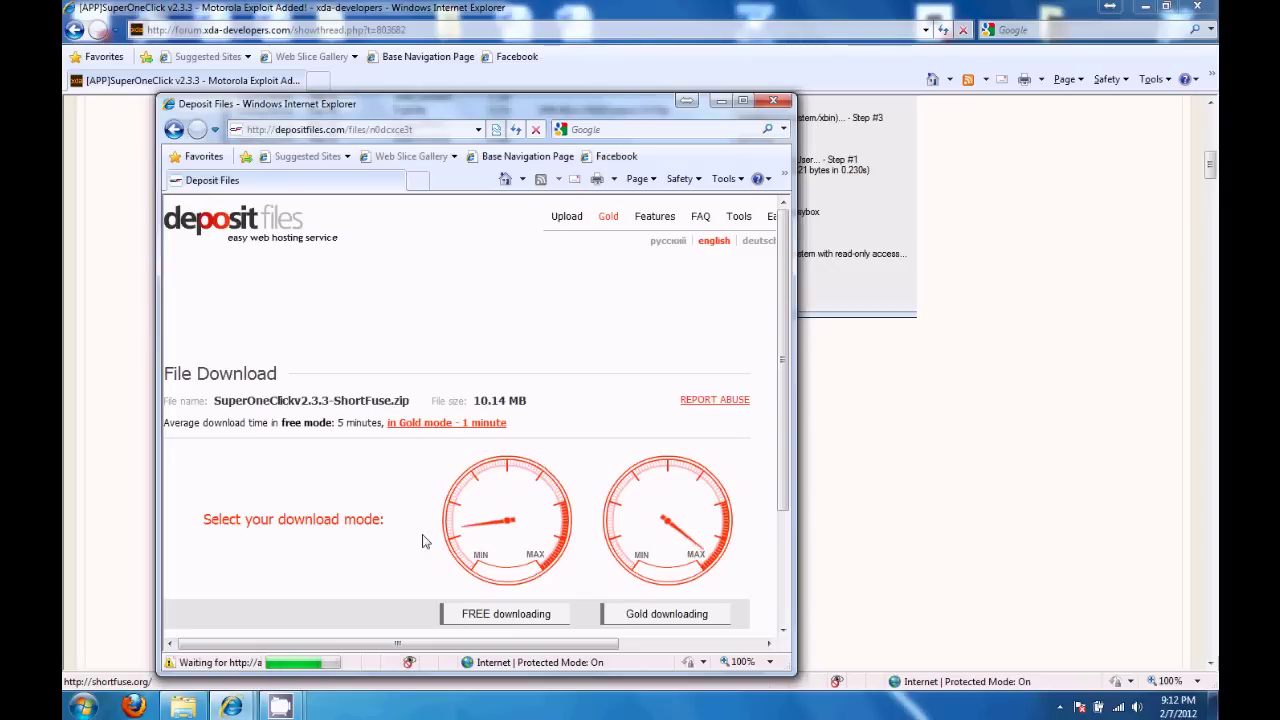
Choose free downloading on Deposit Files, solve the captcha, and start downloading the zip.
left_click(488, 614)
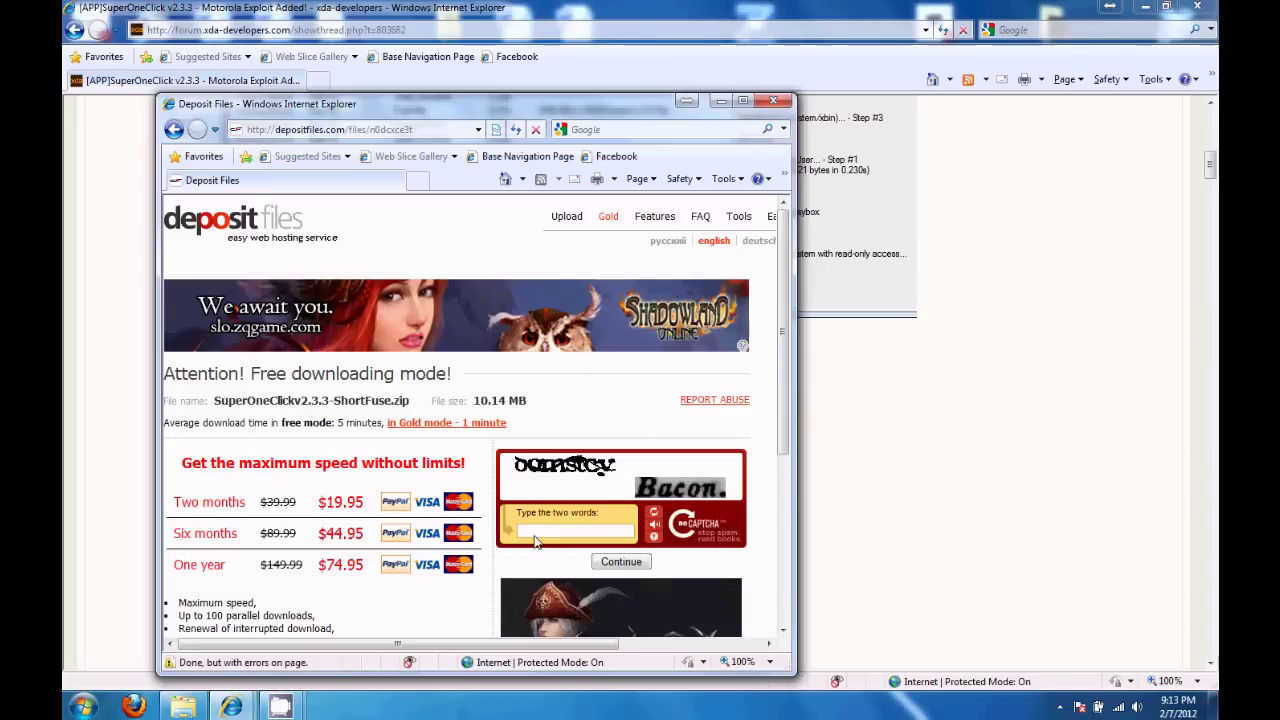
left_click(535, 535)
type("dornstcy Bacon.")
left_click(609, 562)
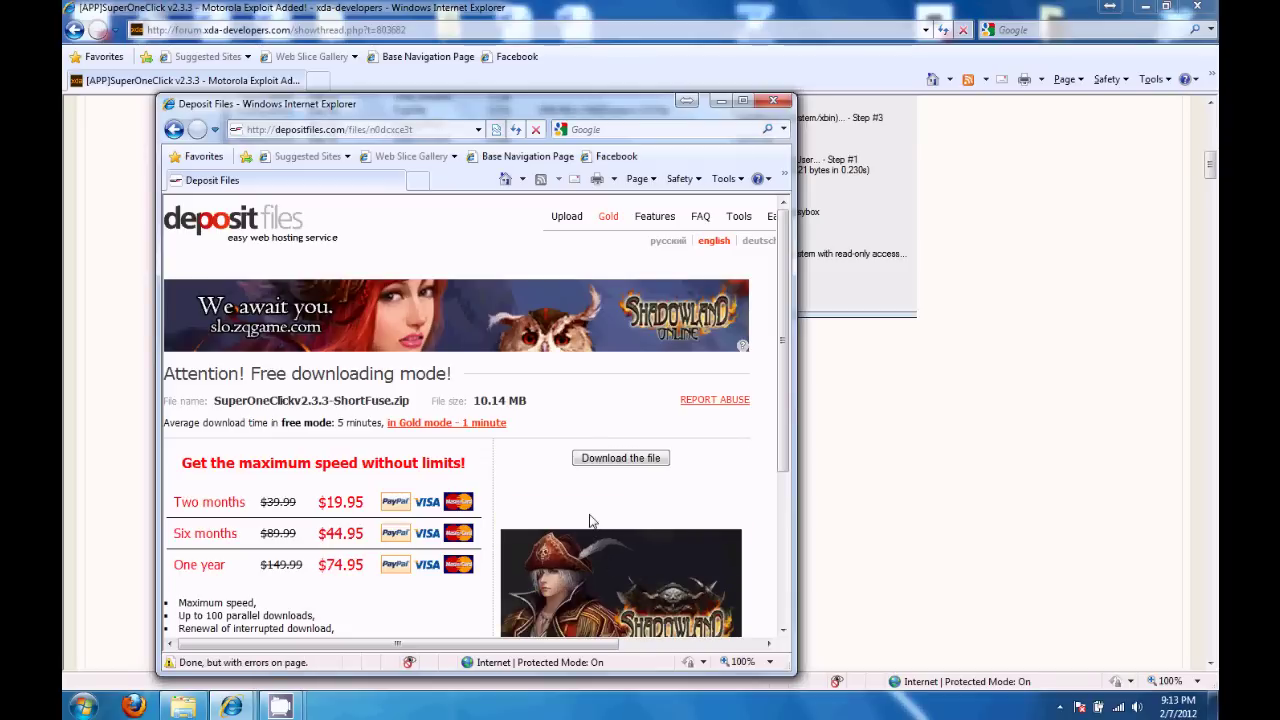
left_click(610, 460)
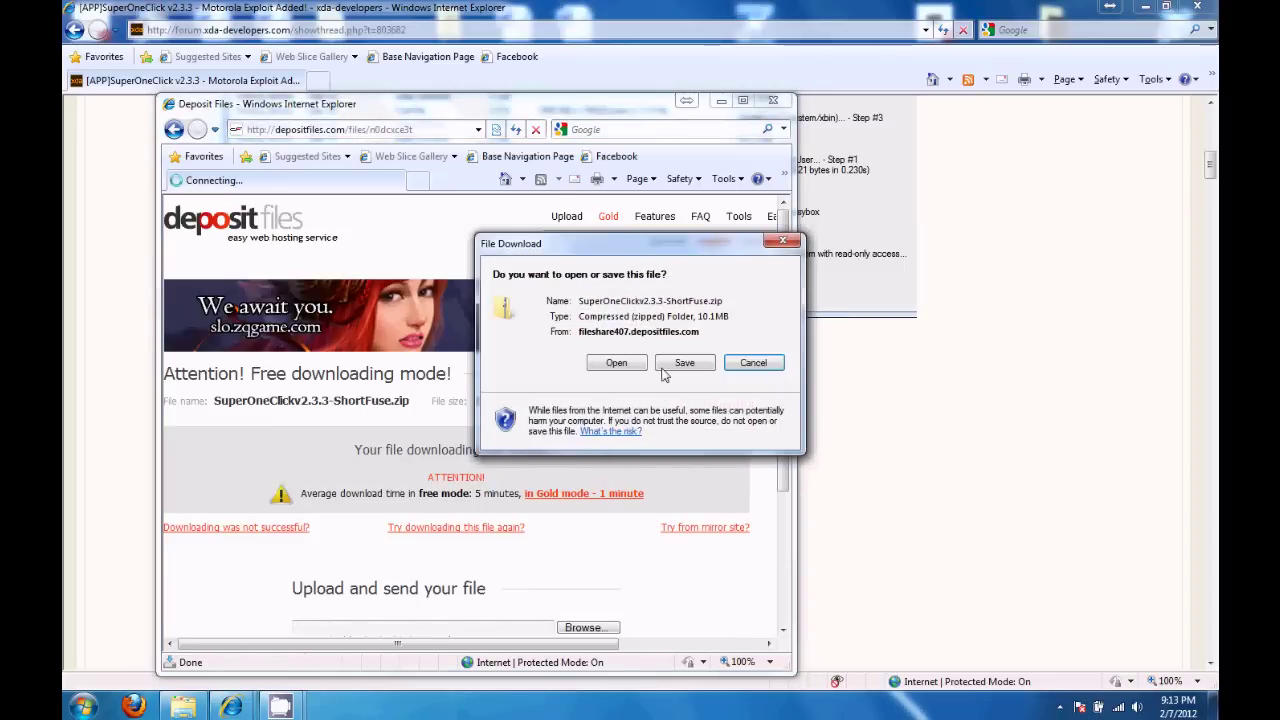
Save SuperOneClickv2.3.3-ShortFuse.zip to the Desktop instead of opening it.
left_click(677, 365)
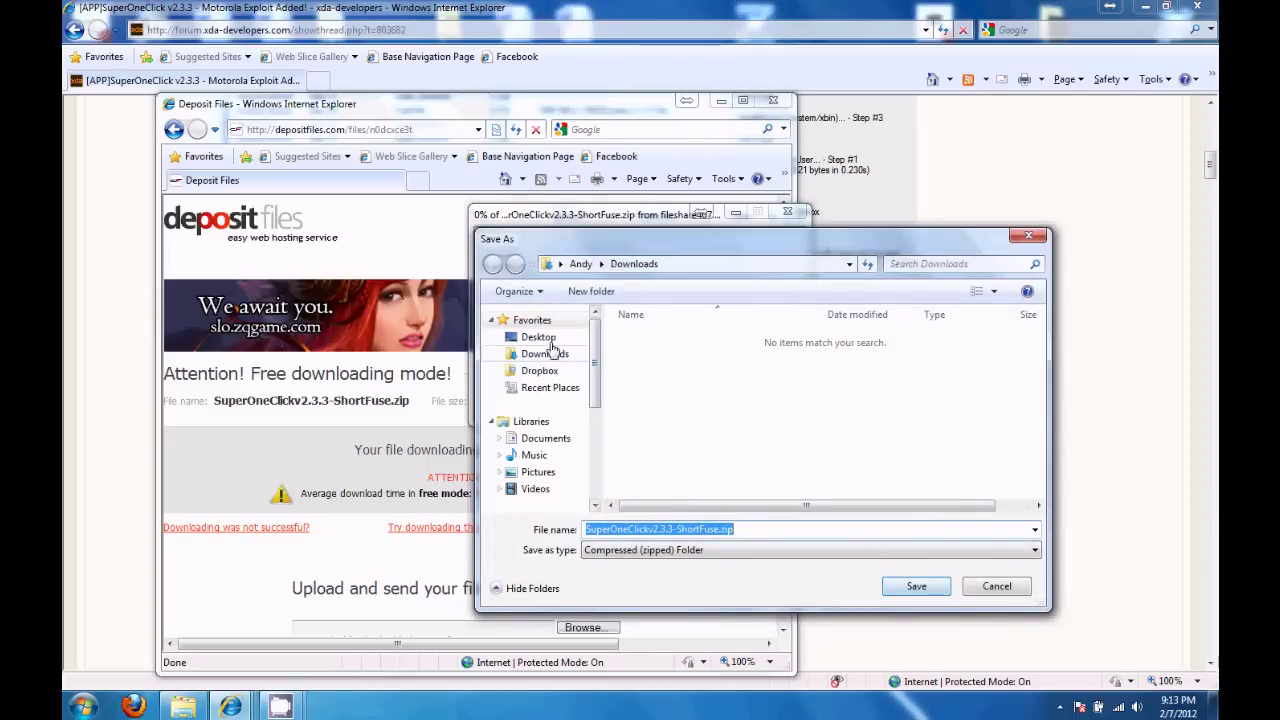
left_click(538, 337)
left_click(914, 588)
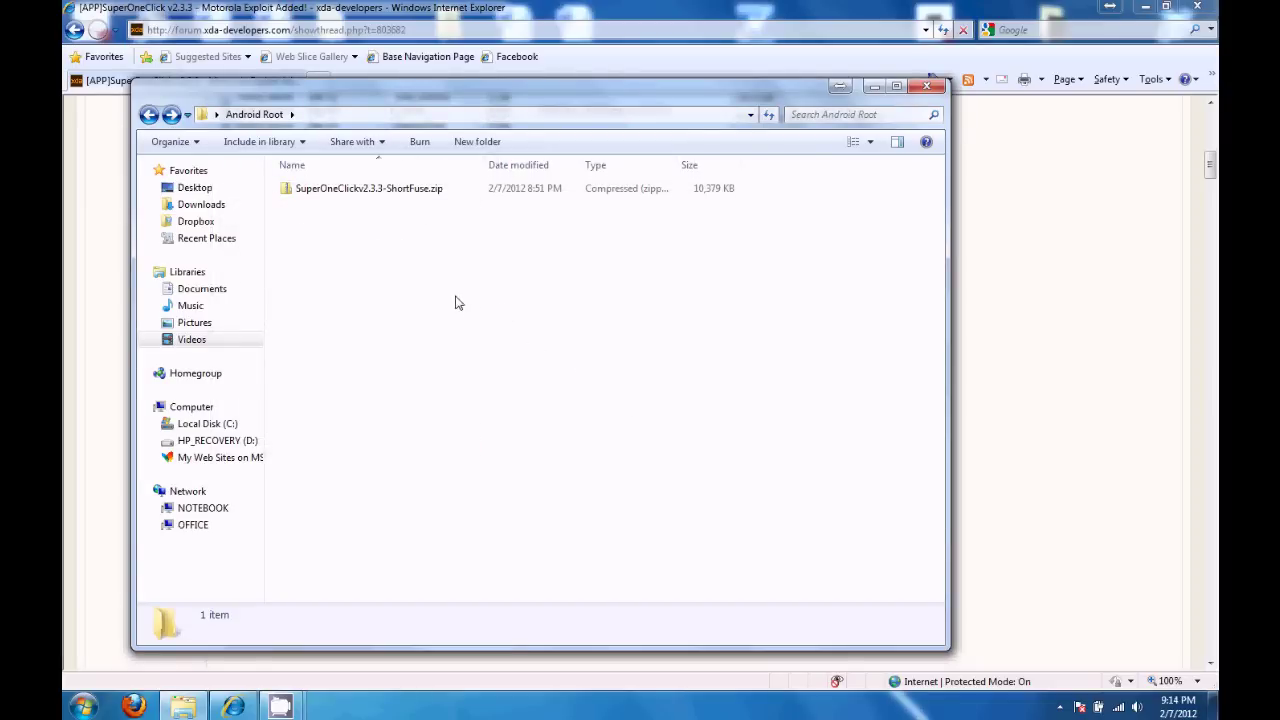
Extract SuperOneClickv2.3.3-ShortFuse.zip to its suggested folder and open the extracted folder.
left_click(387, 195)
right_click(387, 195)
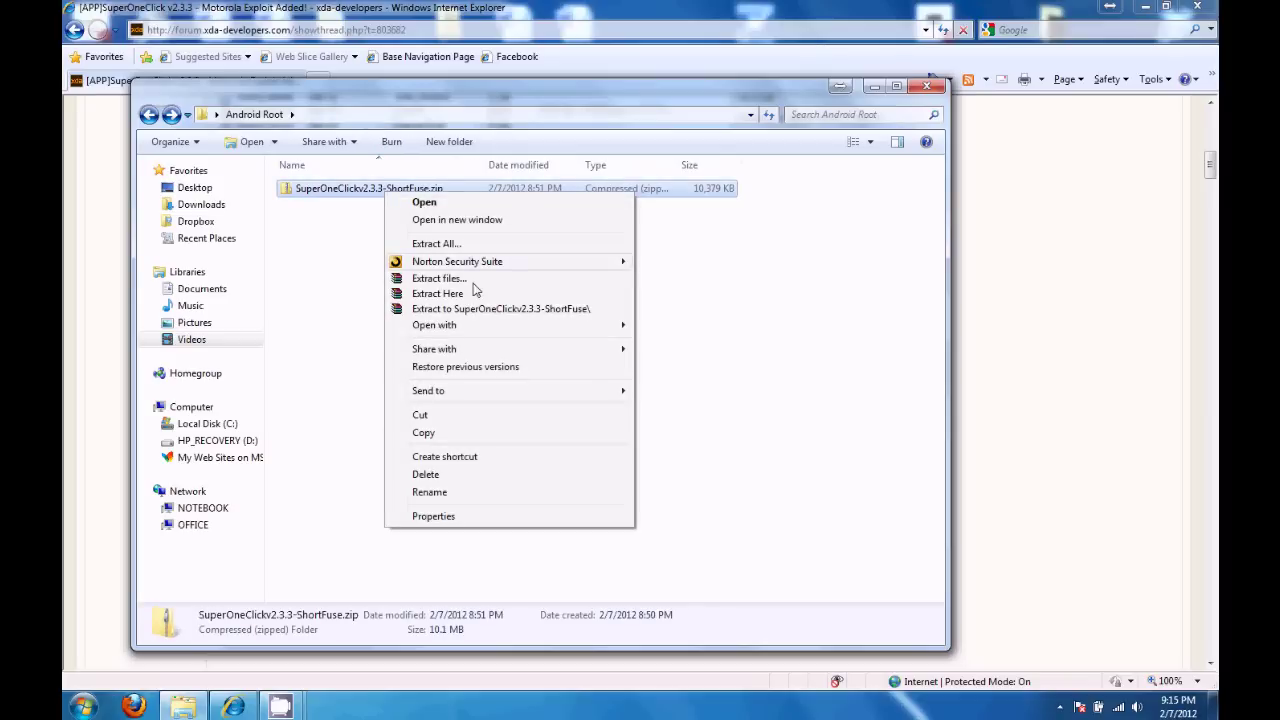
left_click(436, 245)
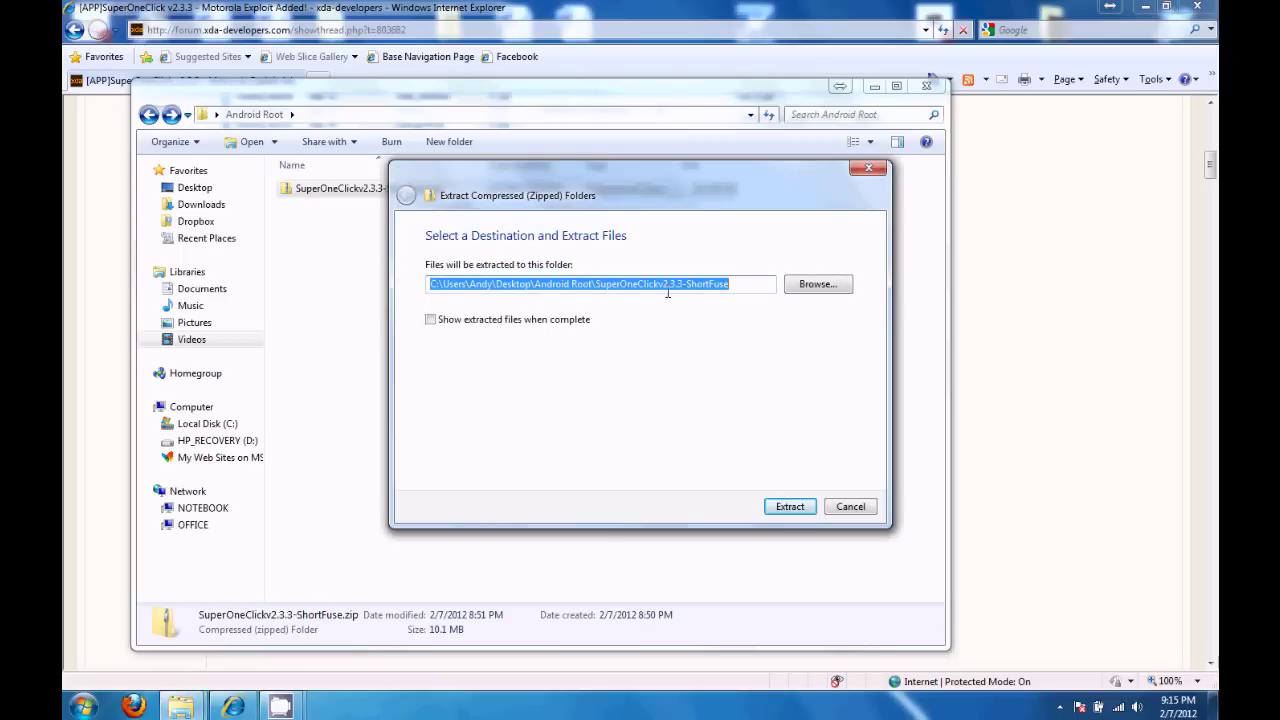
left_click(790, 509)
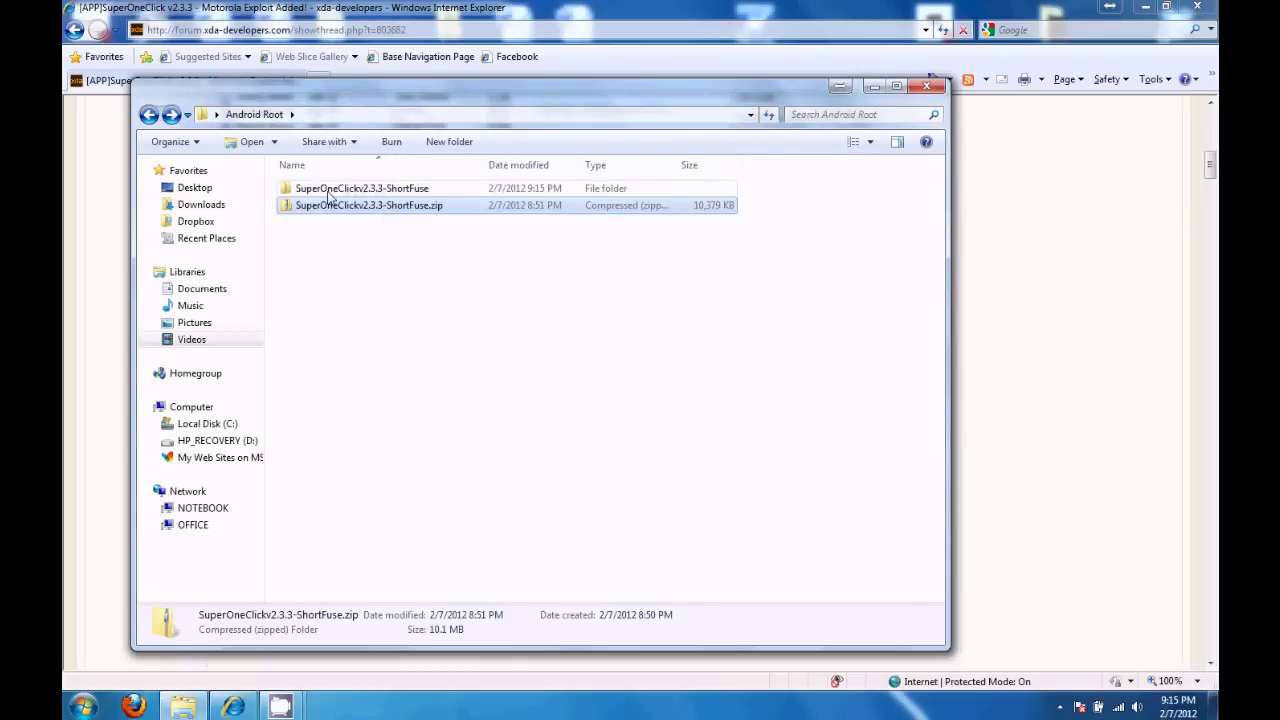
left_click(313, 193)
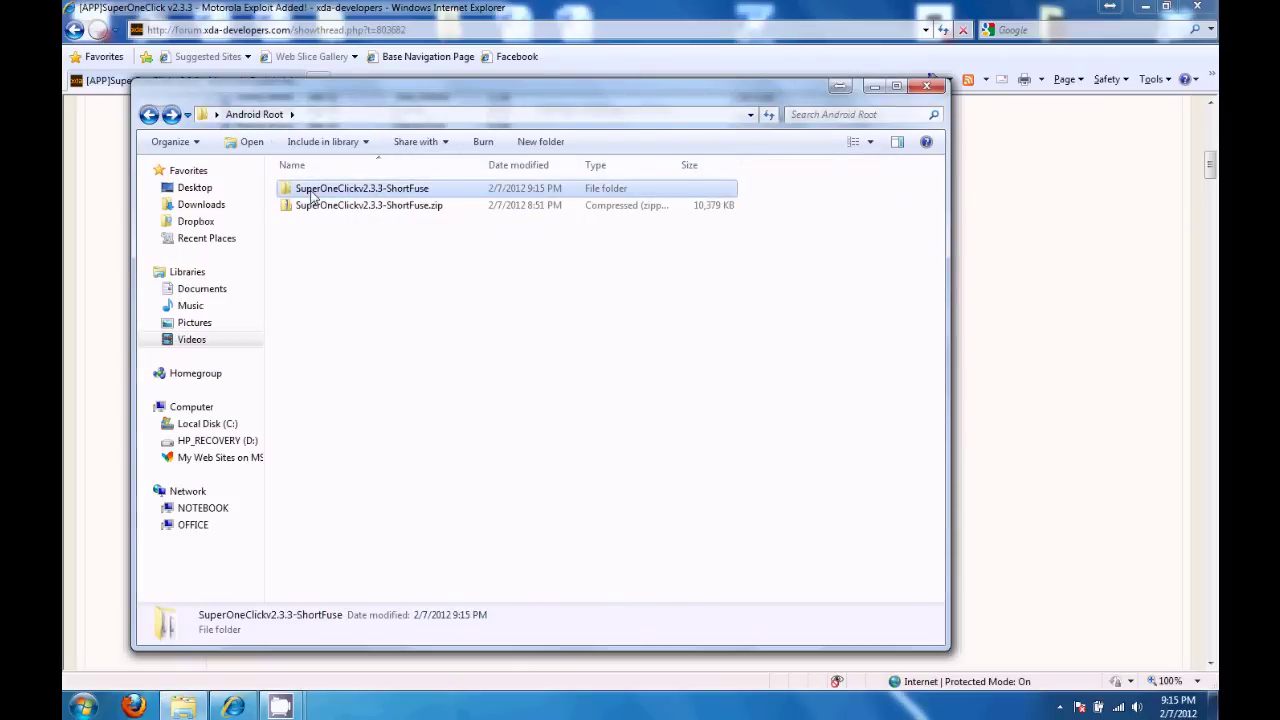
double_click(313, 193)
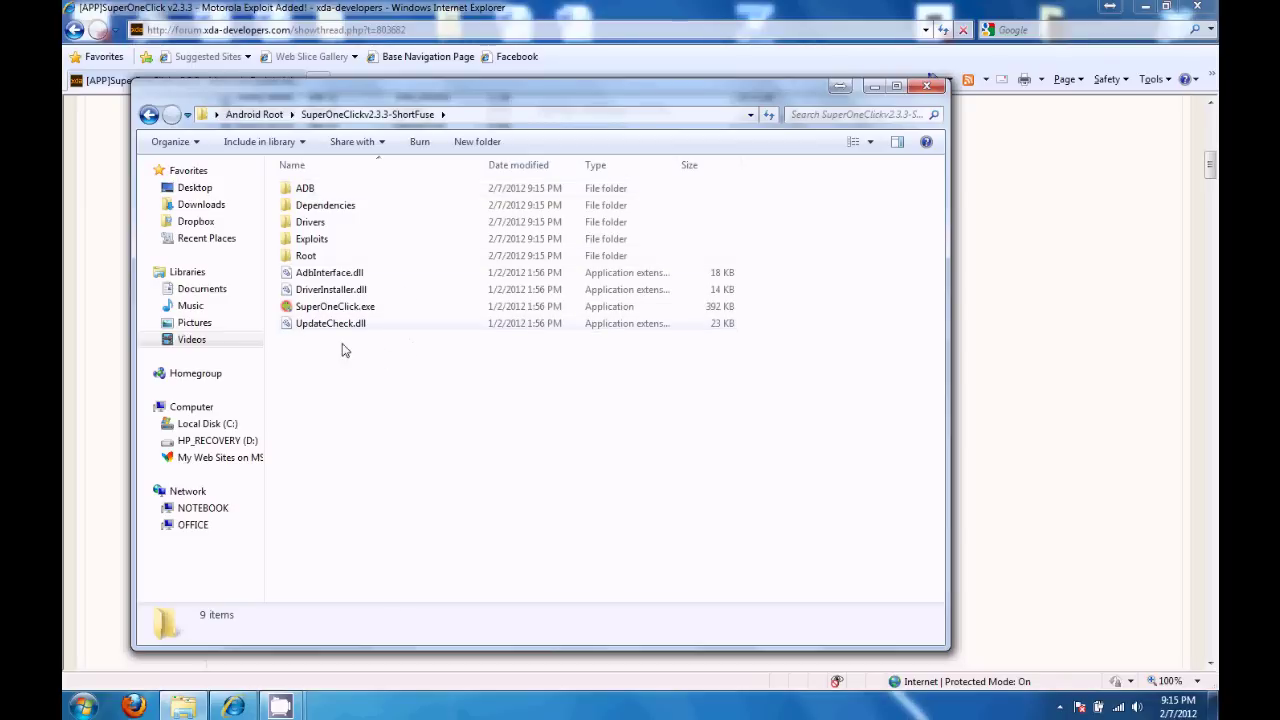